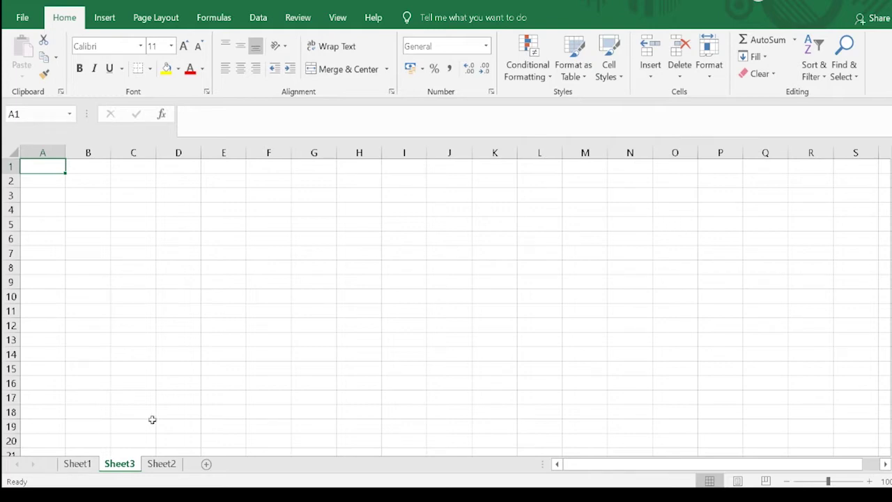
# Go to Sheet1, scroll to rows 14–26, and select the LEFT result in D17.
pyautogui.click(78, 464)
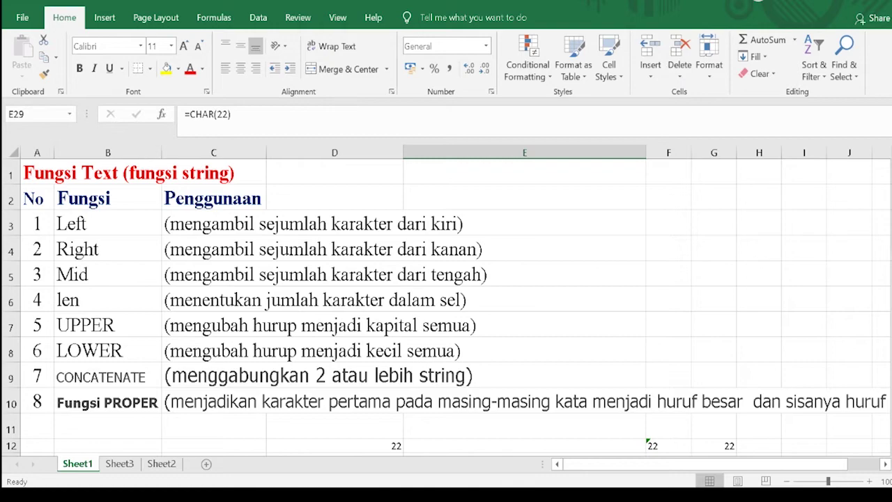
pyautogui.moveTo(888, 185)
pyautogui.mouseDown()
pyautogui.moveTo(888, 271)
pyautogui.moveTo(883, 298)
pyautogui.moveTo(874, 294)
pyautogui.mouseUp()
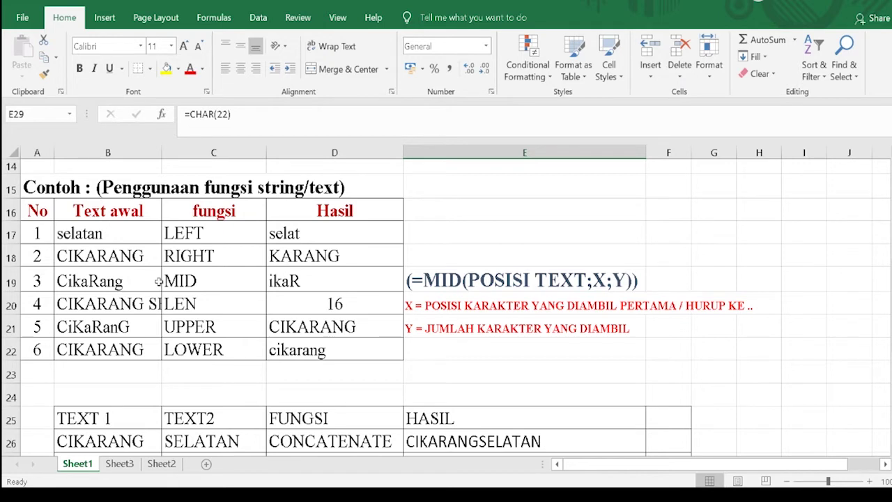
pyautogui.click(329, 236)
pyautogui.doubleClick(329, 236)
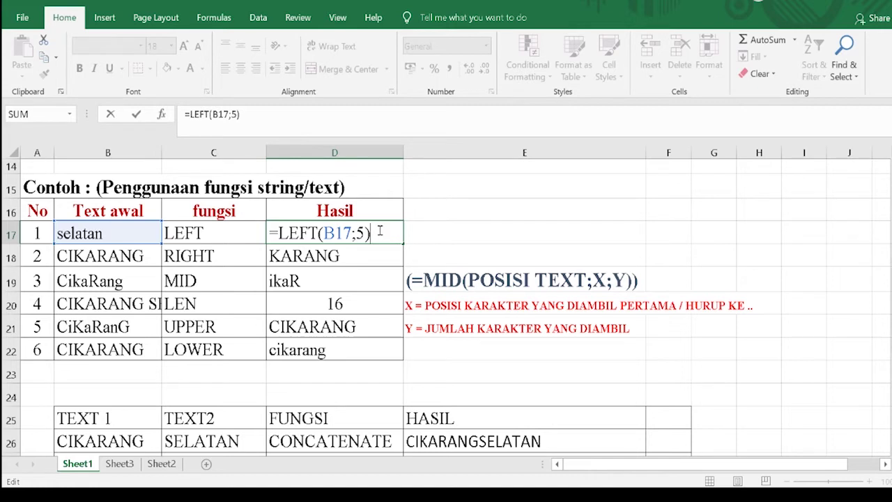
pyautogui.press('Return')
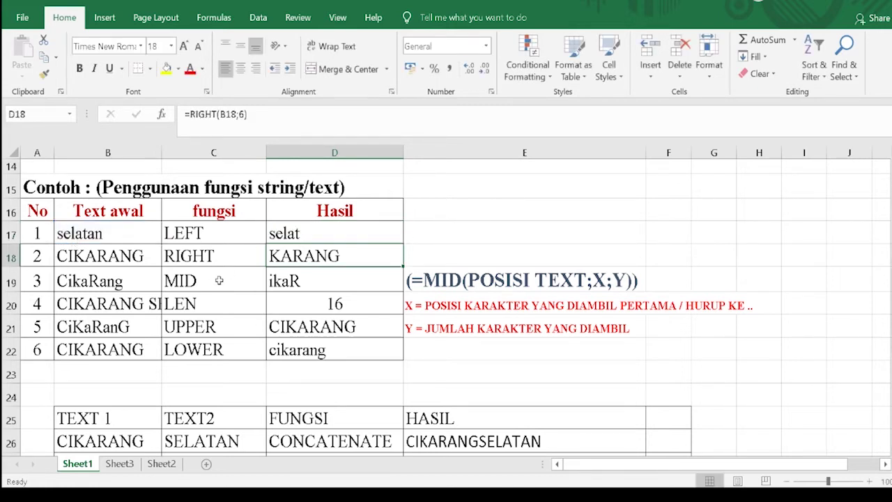
pyautogui.doubleClick(380, 253)
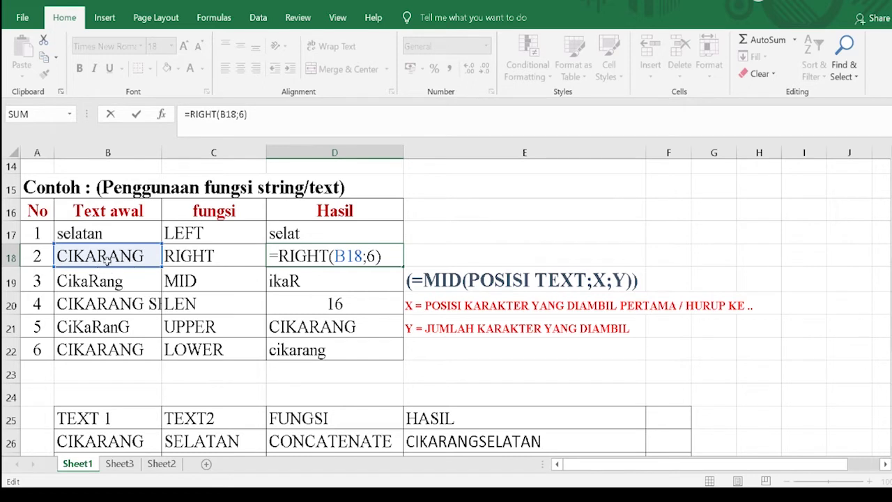
pyautogui.press('Return')
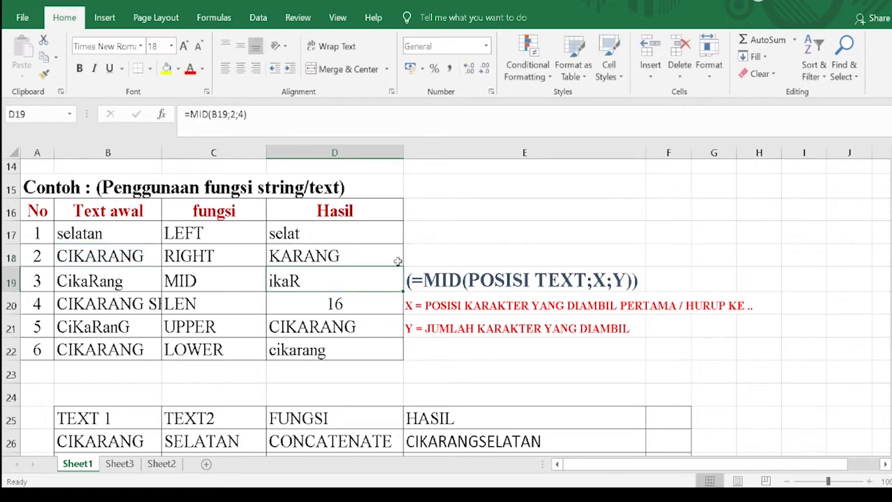
# Change D19's formula from =MID(B19;2;4) to =MID(B19;3;5) so it returns kaRan.
pyautogui.doubleClick(327, 282)
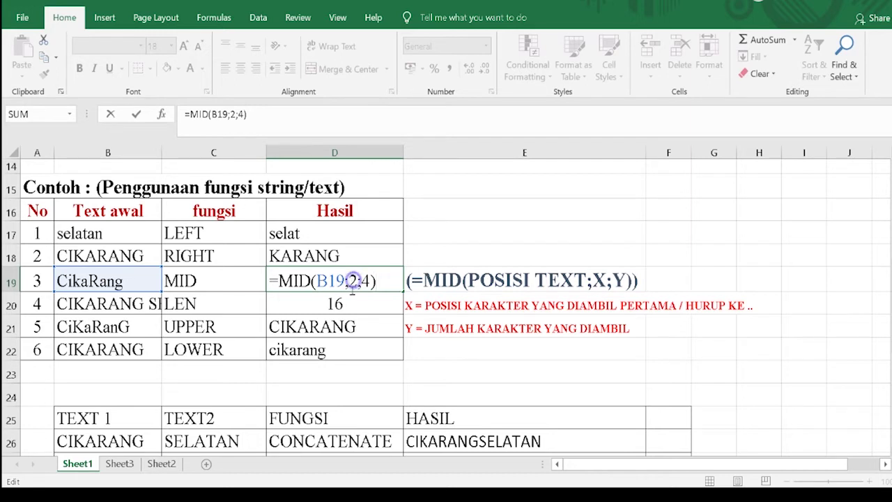
pyautogui.click(350, 283)
pyautogui.press('Delete')
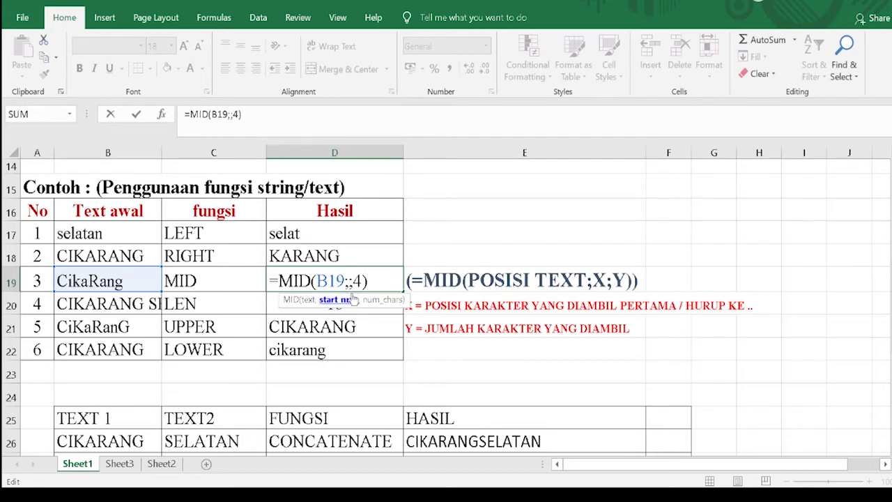
pyautogui.write('3')
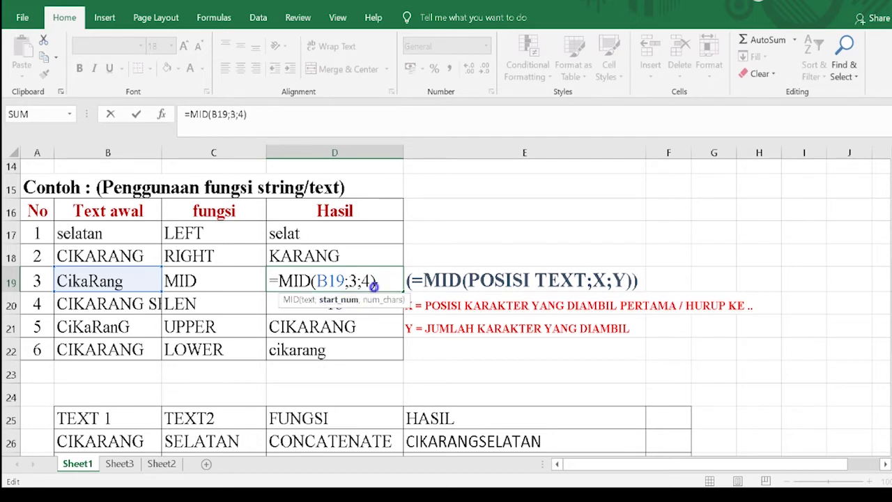
pyautogui.click(375, 285)
pyautogui.click(370, 281)
pyautogui.press('BackSpace')
pyautogui.write('5')
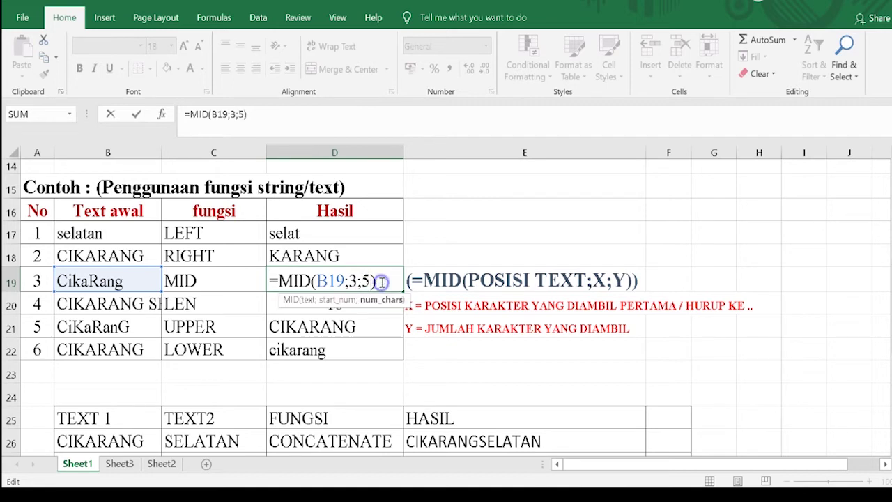
pyautogui.press('Return')
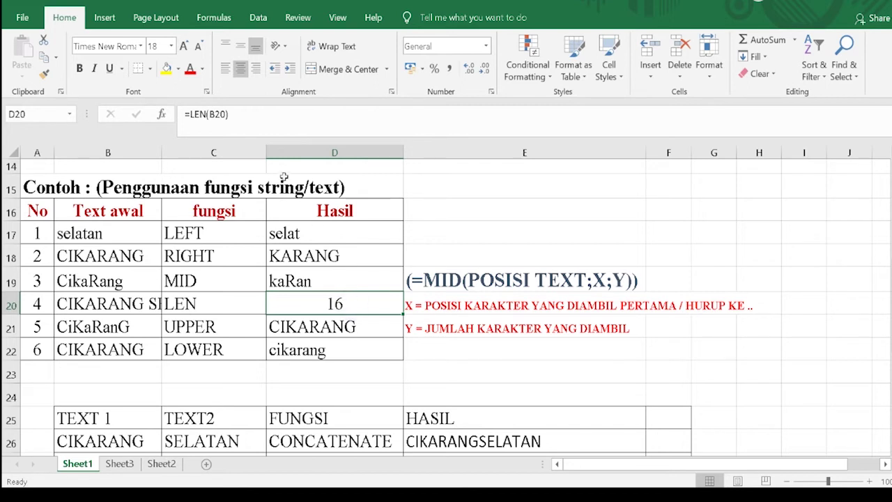
# Widen column B to show CIKARANG SELATAN and recommit D20's LEN formula returning 16.
pyautogui.click(266, 113)
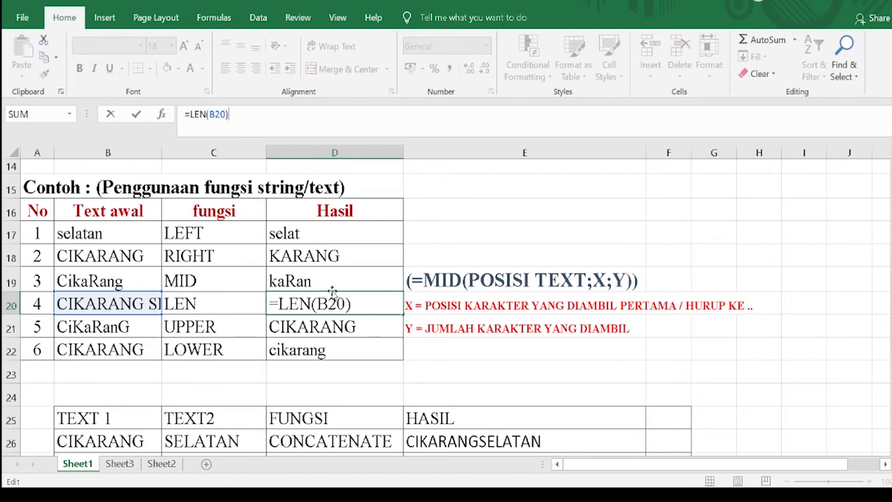
pyautogui.press('Return')
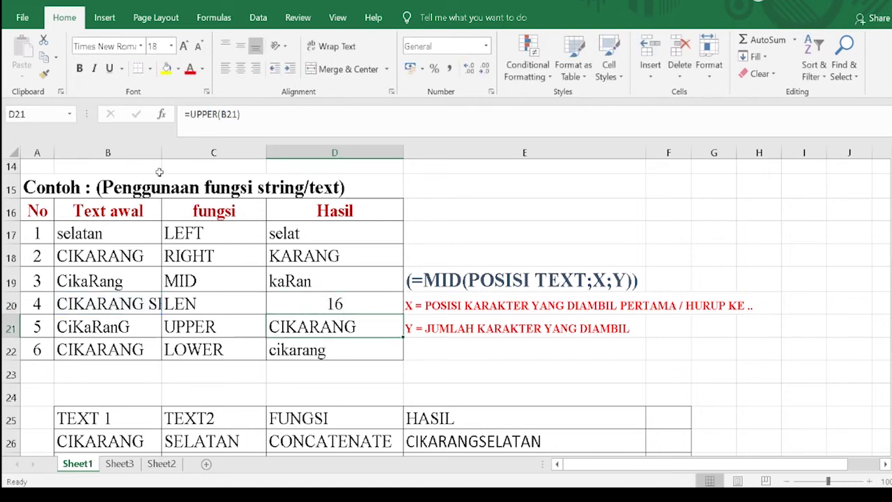
pyautogui.moveTo(161, 151); pyautogui.dragTo(224, 153)
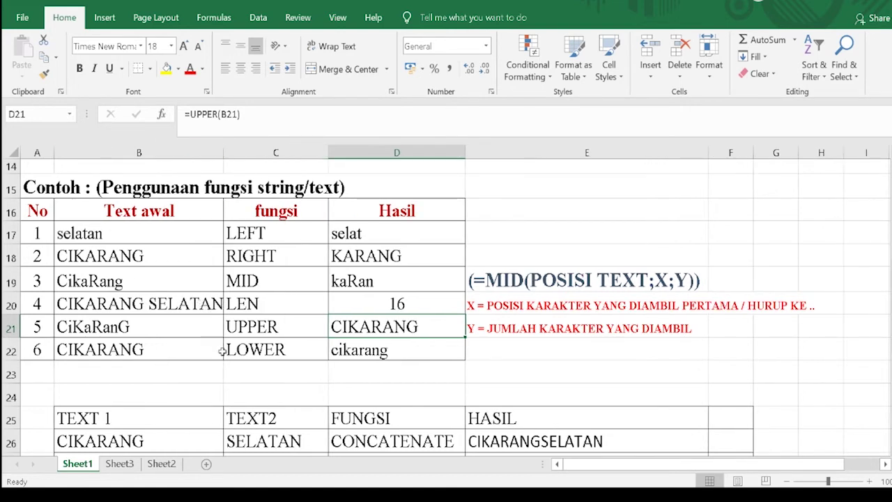
pyautogui.doubleClick(422, 298)
pyautogui.press('Return')
# Recommit D21's UPPER and D22's LOWER formulas, returning CIKARANG and cikarang.
pyautogui.doubleClick(433, 328)
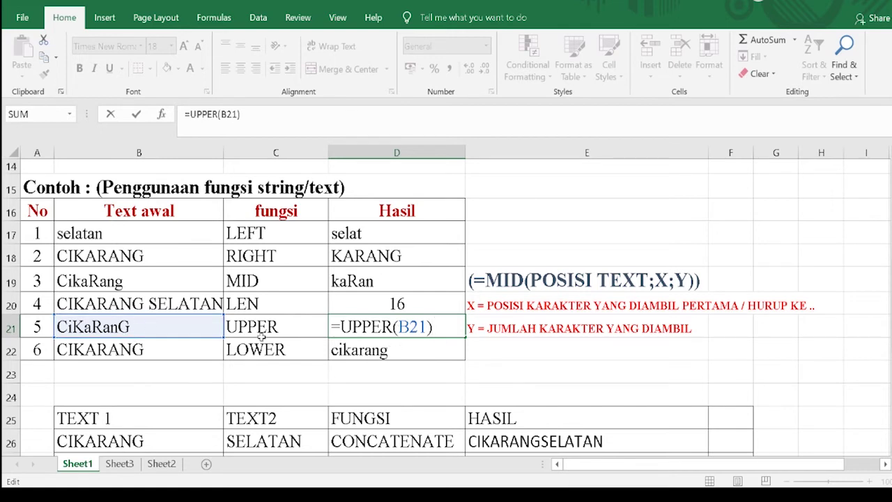
pyautogui.press('Return')
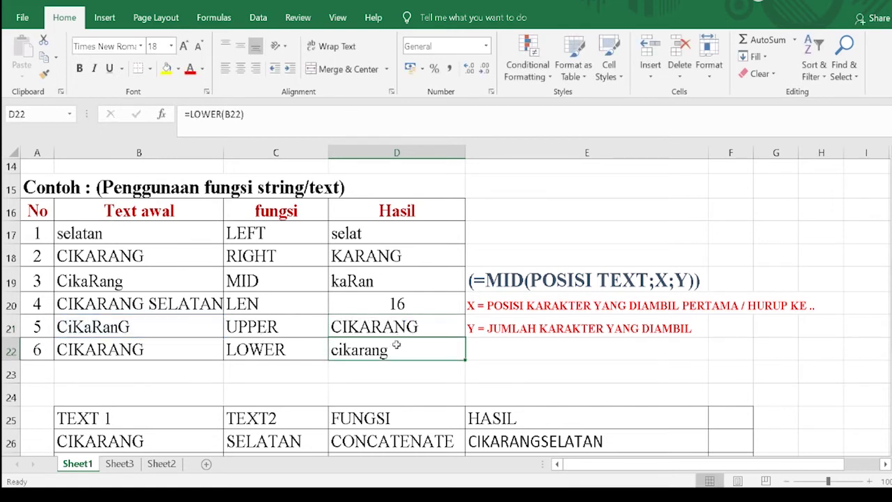
pyautogui.doubleClick(394, 348)
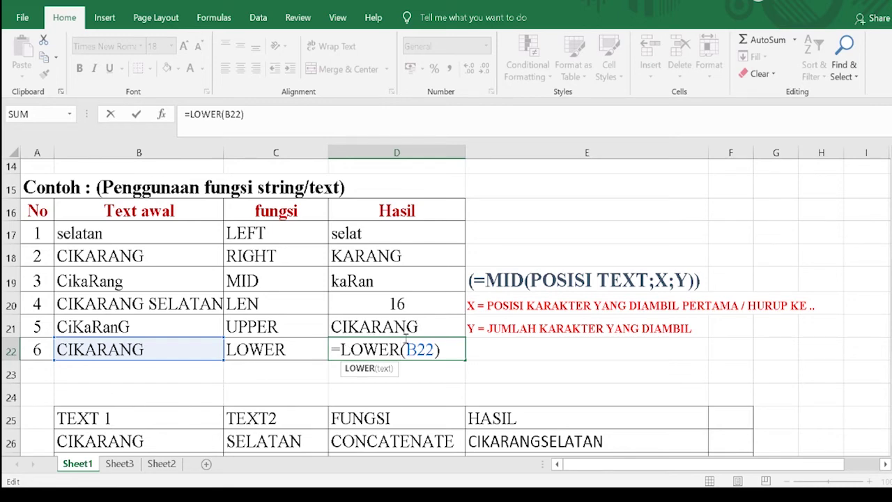
pyautogui.press('Return')
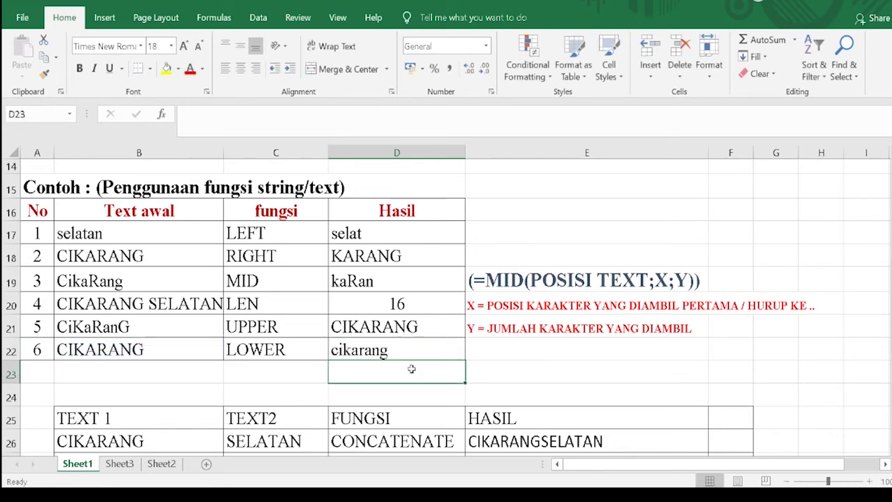
pyautogui.scroll(-1, 411, 352)
pyautogui.scroll(-1, 411, 352)
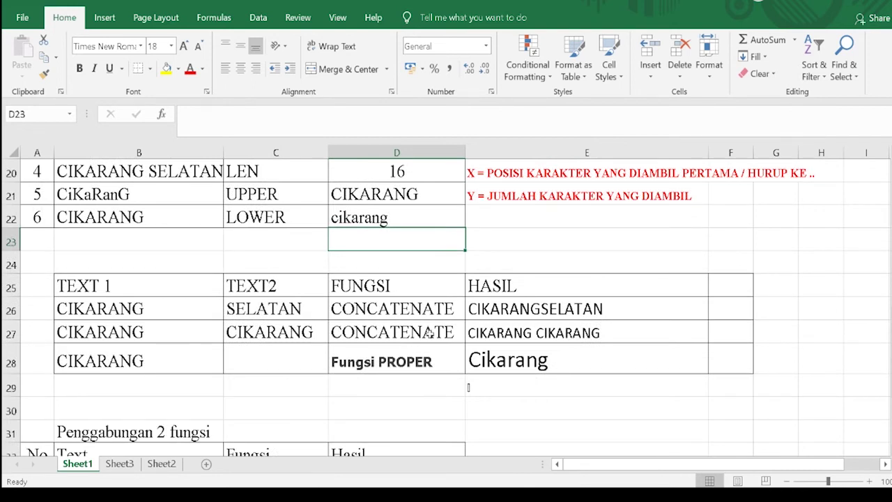
# Recommit E26's CONCATENATE formula so it shows CIKARANGSELATAN.
pyautogui.click(100, 310)
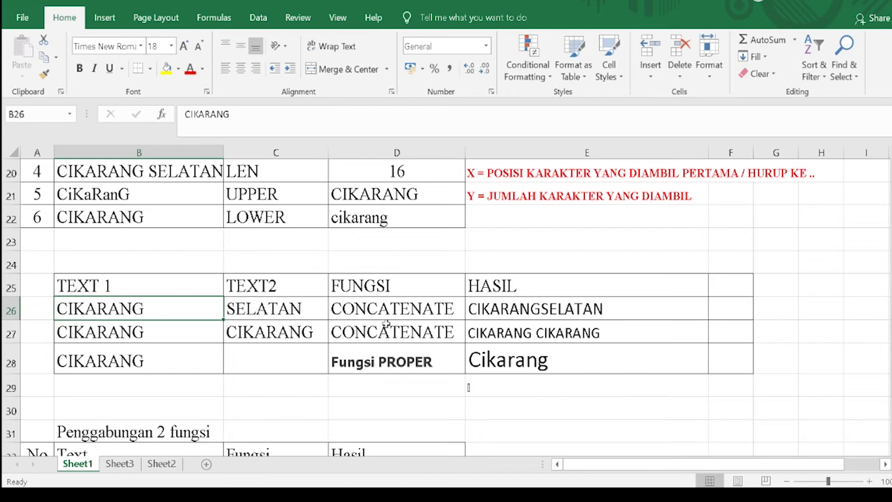
pyautogui.doubleClick(542, 309)
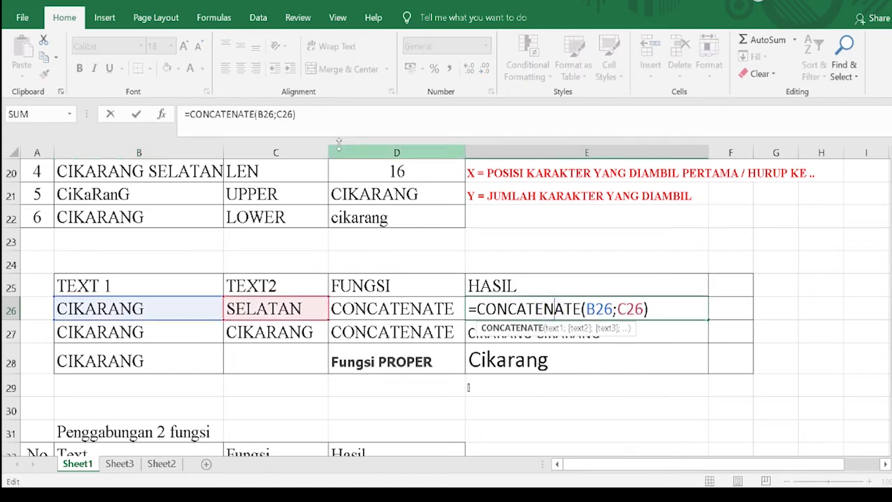
pyautogui.click(325, 111)
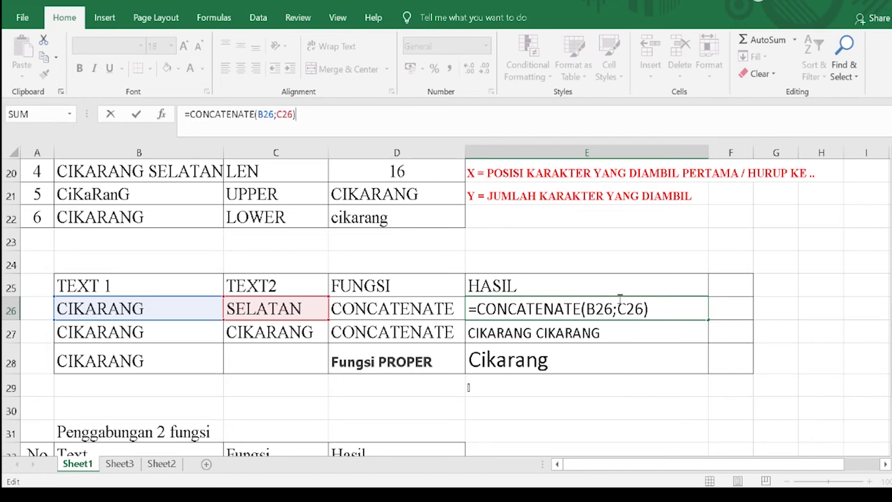
pyautogui.click(662, 312)
pyautogui.press('Return')
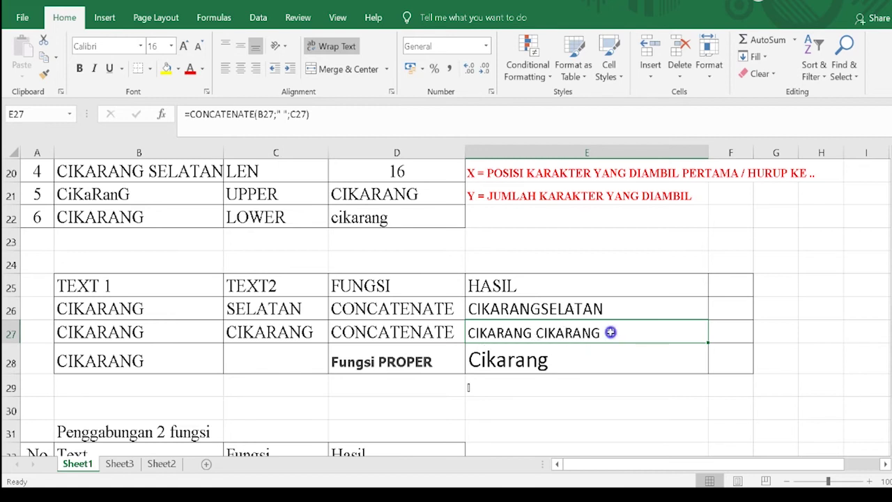
# Recommit E27's =CONCATENATE(B27;" ";C27) showing CIKARANG CIKARANG, then select D28's PROPER label.
pyautogui.doubleClick(611, 332)
pyautogui.click(674, 329)
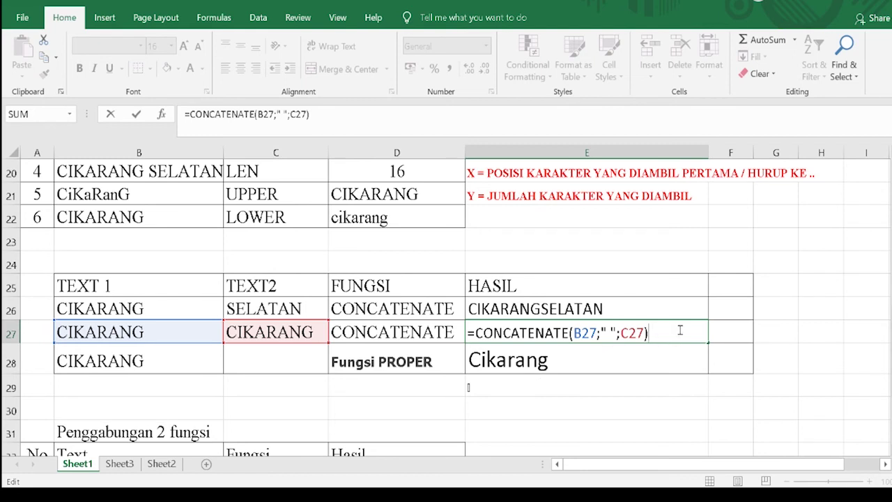
pyautogui.press('Return')
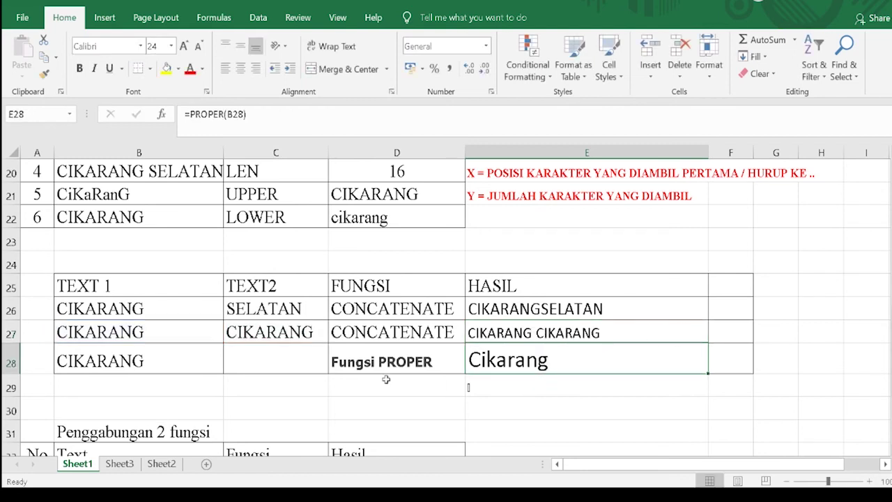
pyautogui.click(389, 365)
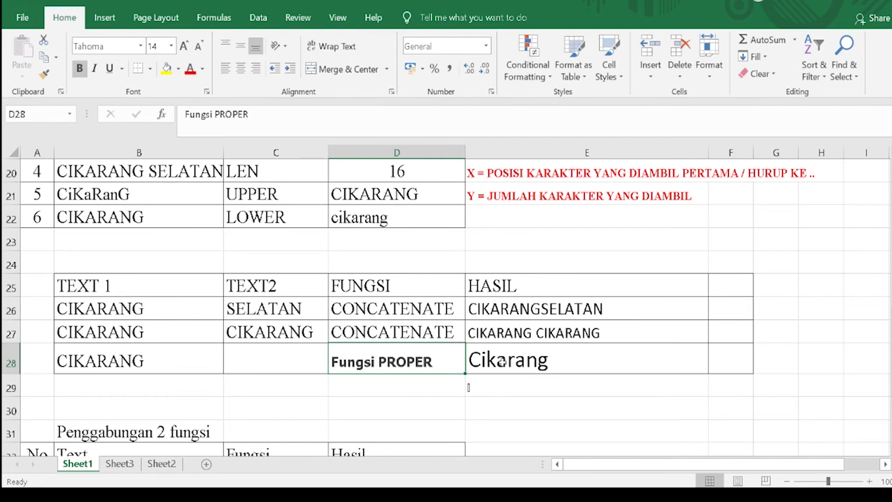
pyautogui.click(528, 360)
pyautogui.doubleClick(529, 360)
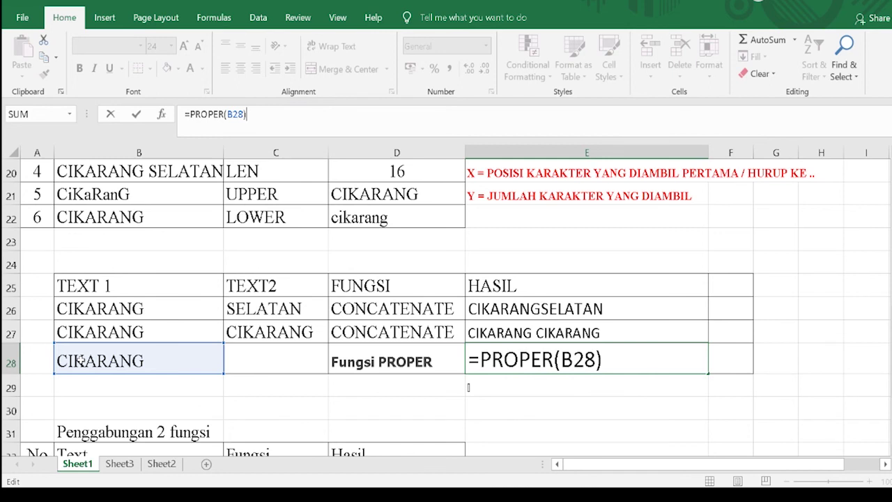
pyautogui.click(632, 357)
pyautogui.press('Return')
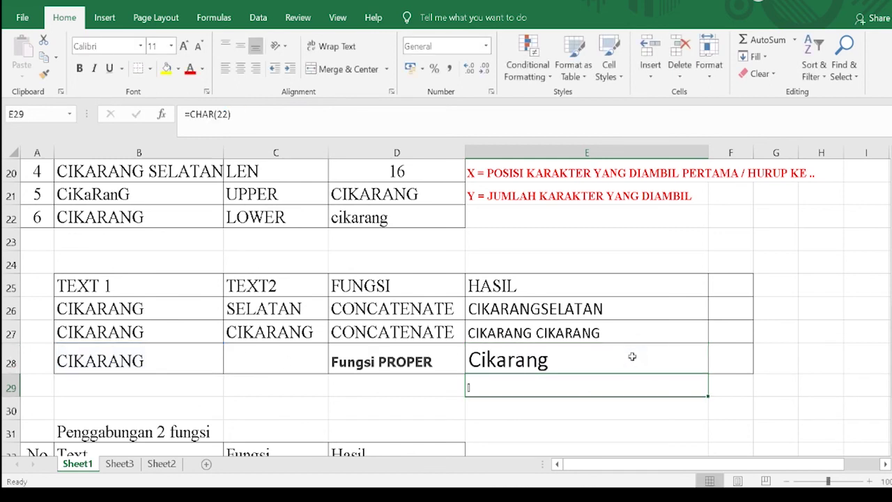